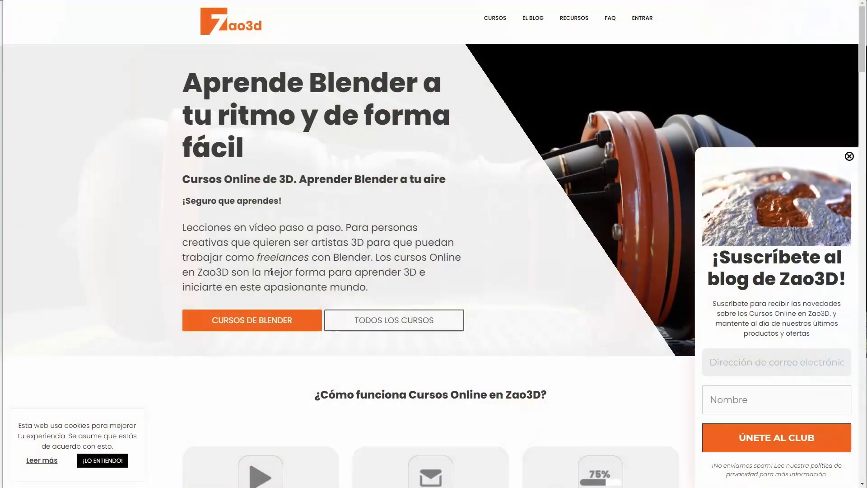
- Dismiss the Zao3D subscription popup and open the CURSOS DE BLENDER page
click(849, 157)
click(280, 322)
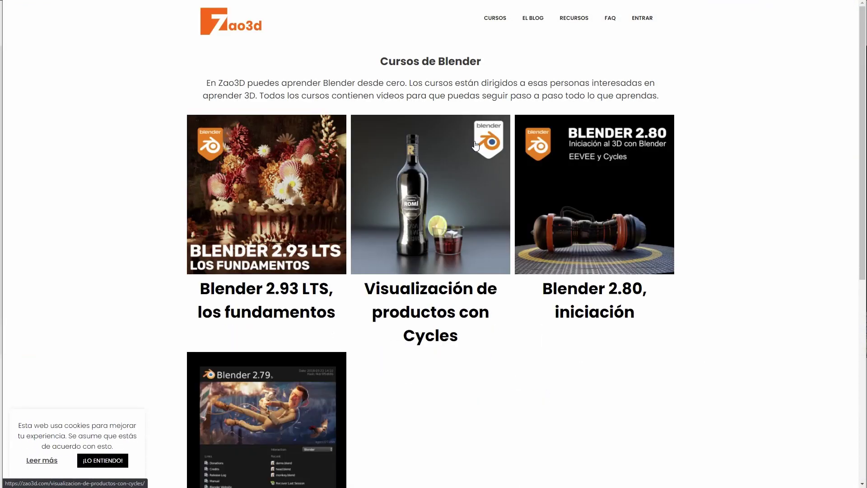
scroll(406, 305, down, 2)
scroll(415, 307, up, 2)
- Open the full CURSOS catalogue and scroll down through the course grid
click(495, 19)
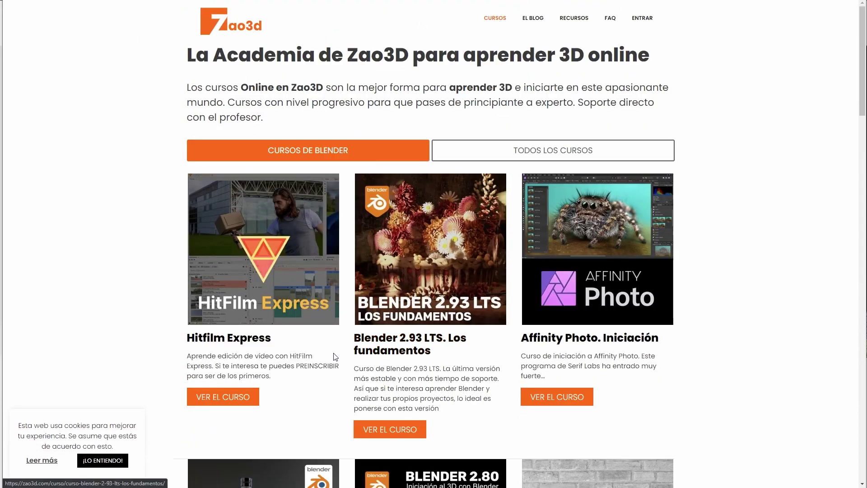
scroll(329, 340, down, 1)
scroll(330, 339, down, 1)
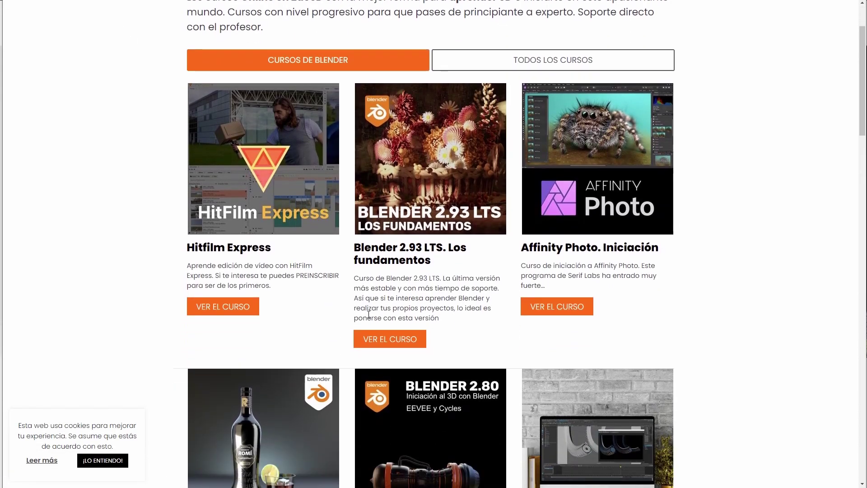
scroll(333, 335, down, 1)
scroll(368, 317, down, 2)
scroll(367, 313, down, 3)
scroll(365, 317, down, 2)
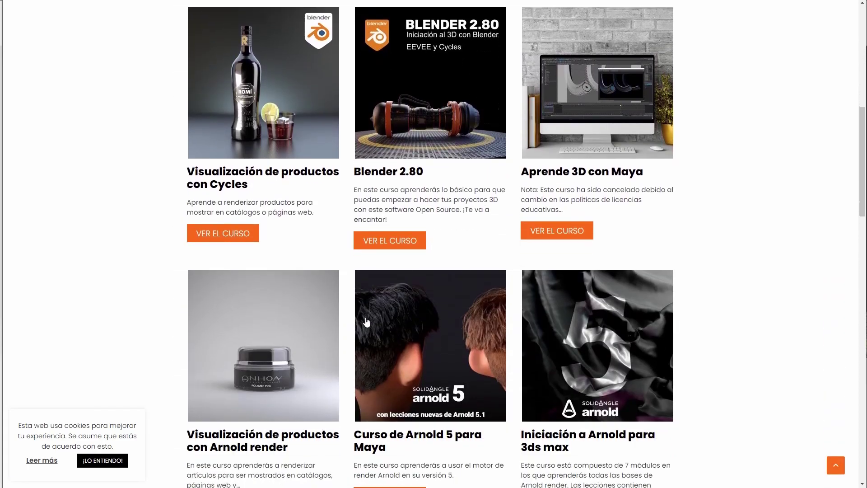
scroll(365, 320, down, 2)
scroll(366, 322, down, 2)
scroll(366, 320, down, 3)
scroll(364, 322, down, 3)
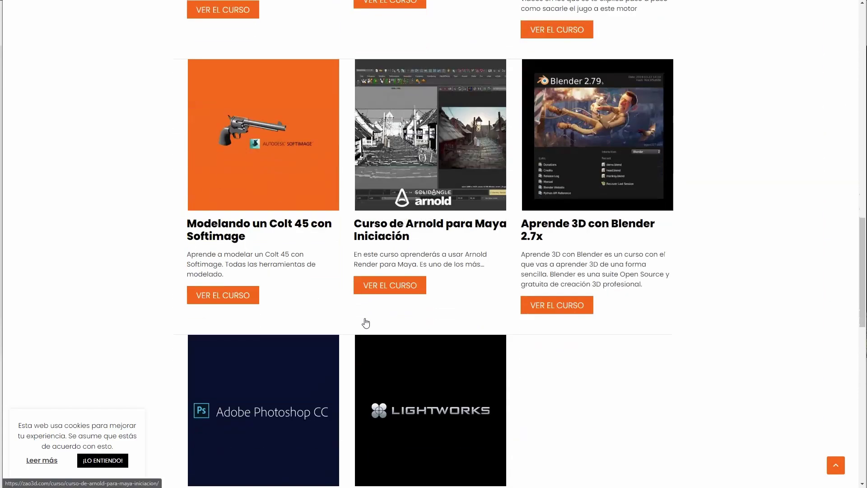
scroll(364, 321, down, 2)
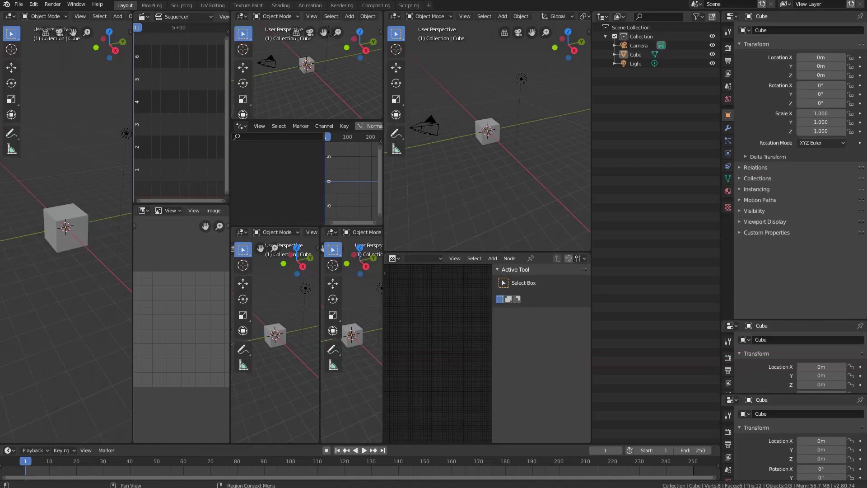
- Quit Blender without saving, then browse to Disco local (C:) > Usuarios > Usuario in File Explorer
key(ctrl+q)
click(452, 258)
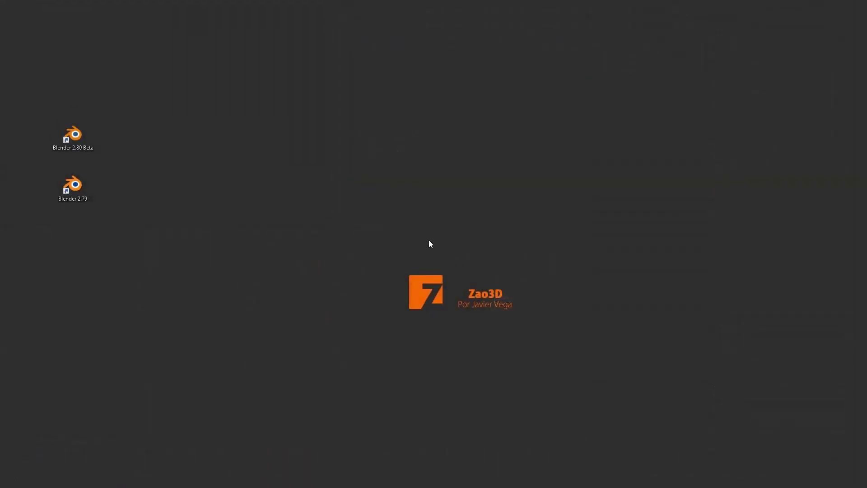
key(super+e)
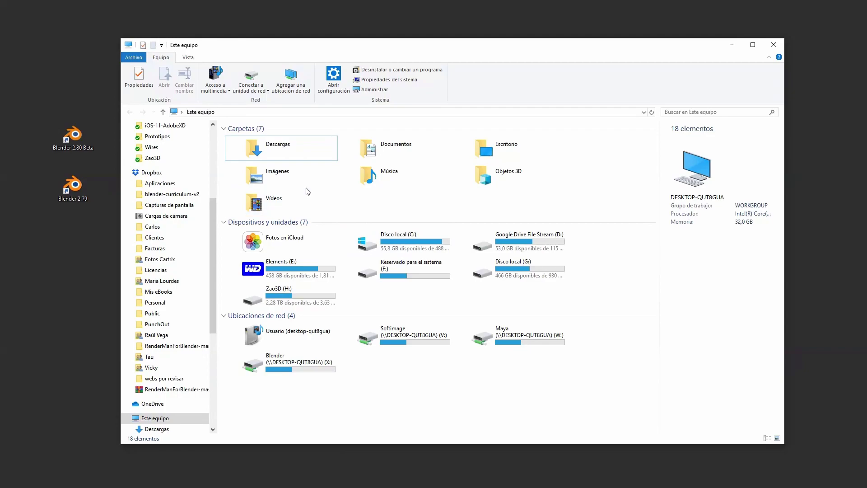
click(387, 244)
double_click(387, 245)
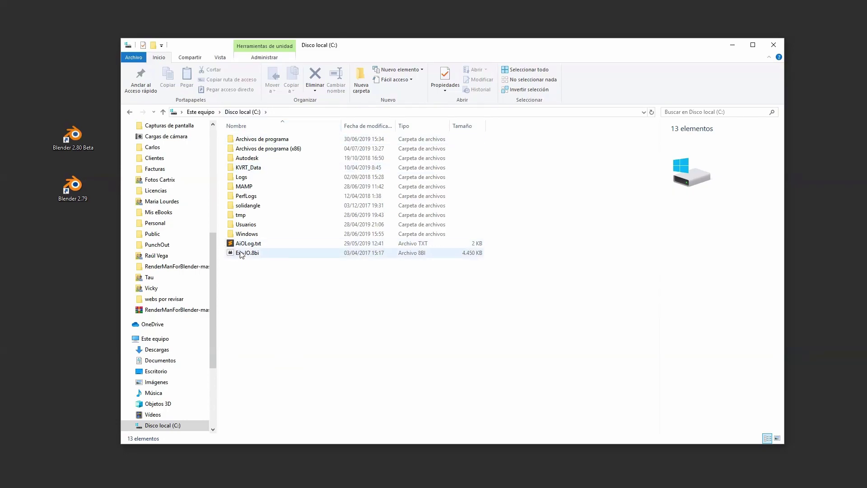
double_click(248, 224)
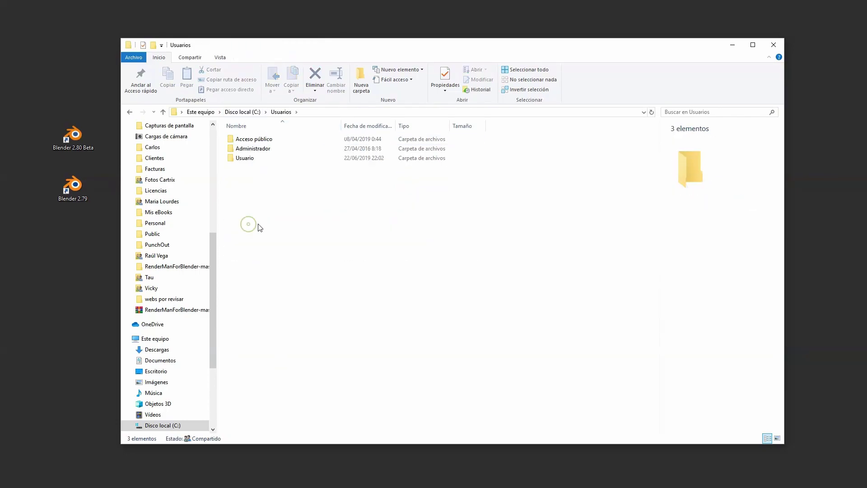
click(244, 163)
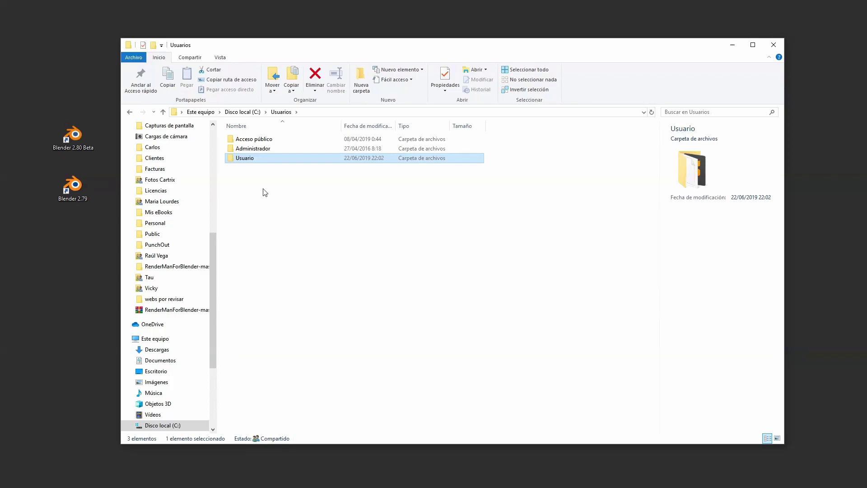
double_click(245, 159)
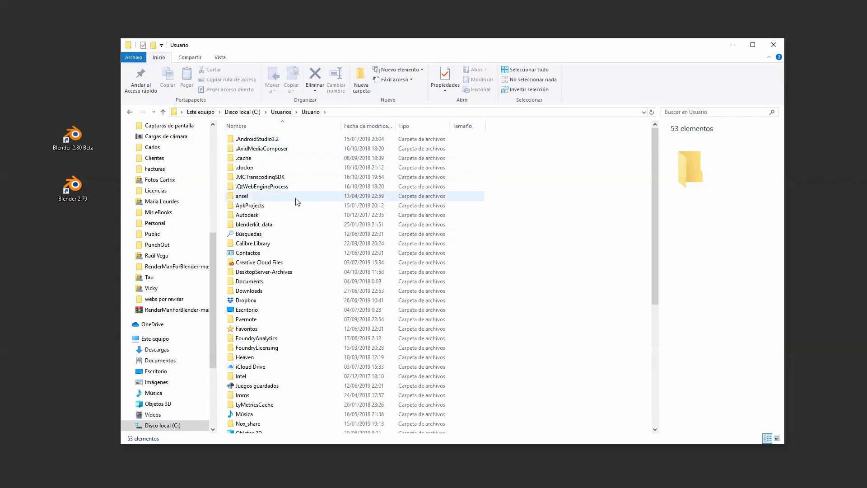
- Append \AppData\Roaming to the Explorer address-bar path to reach the Roaming folder
click(332, 113)
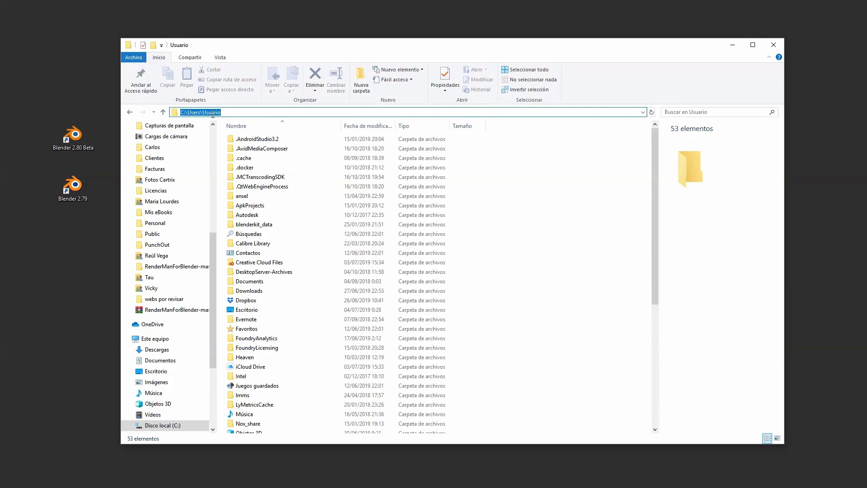
click(232, 112)
text(\)
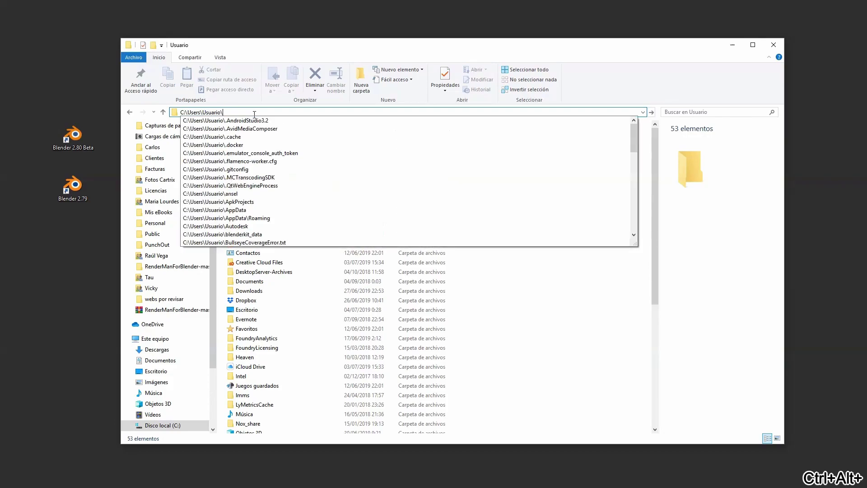
text(App)
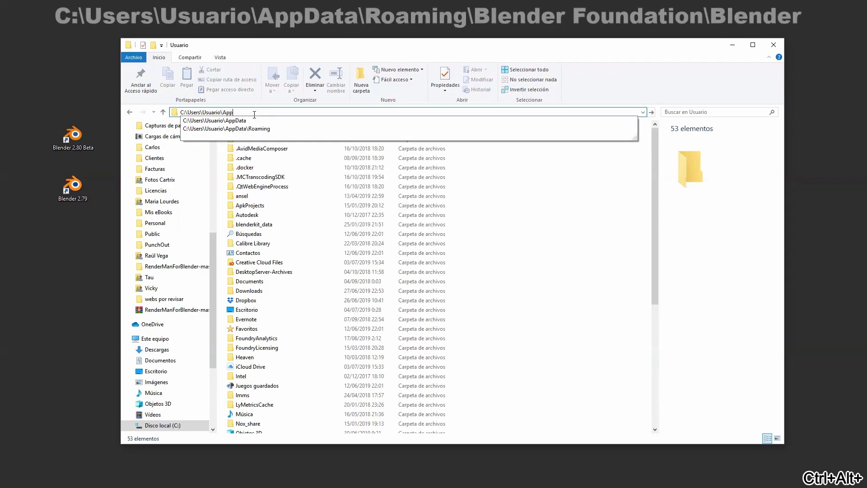
text(Data\Roa)
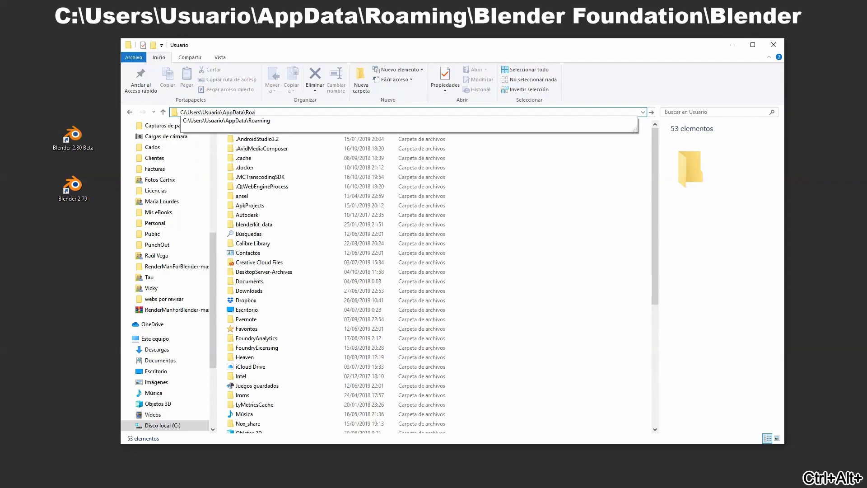
text(ming)
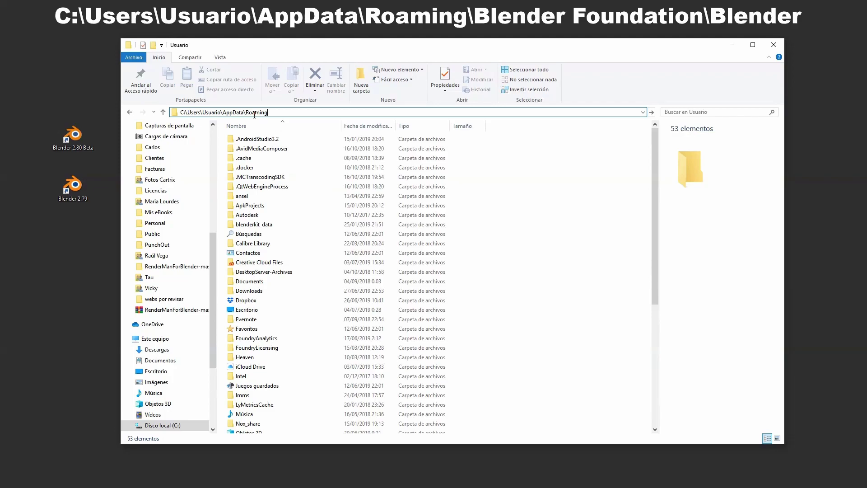
key(Return)
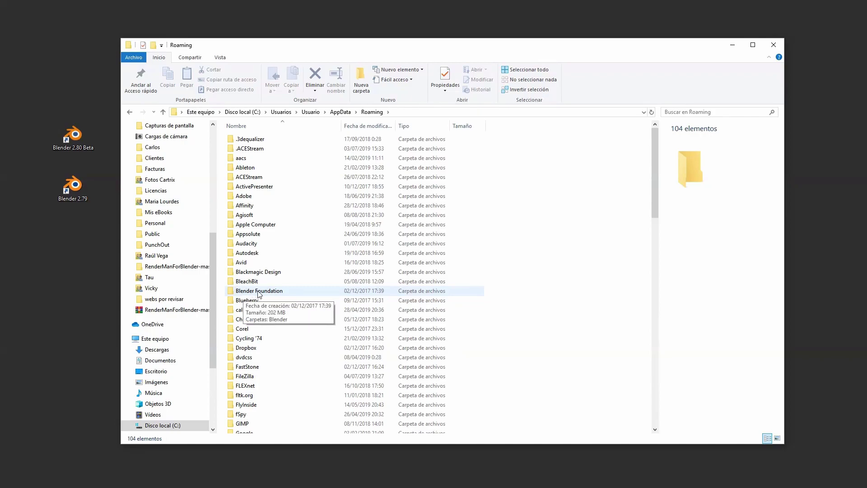
- Browse into Blender Foundation > Blender > 2.80 > config, then return to the Blender folder
double_click(260, 291)
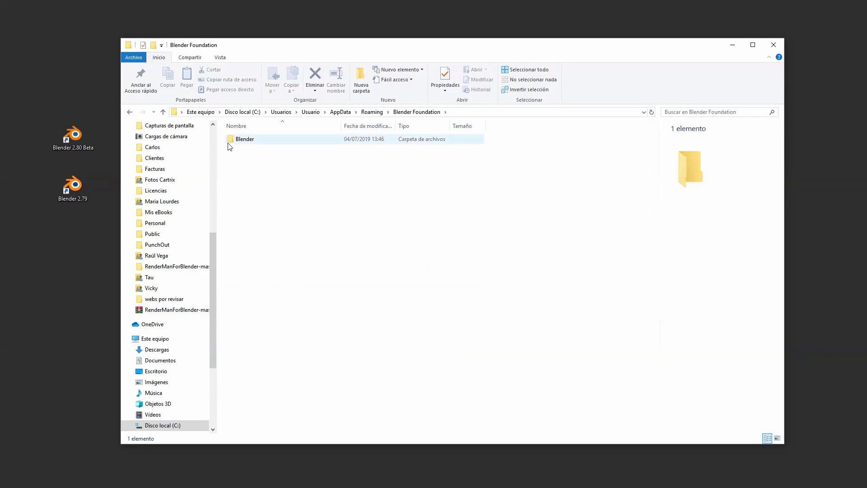
double_click(250, 141)
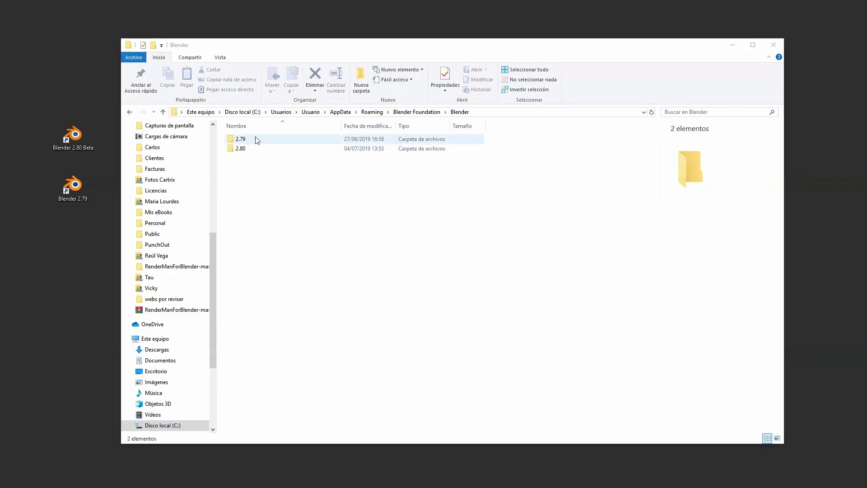
click(256, 149)
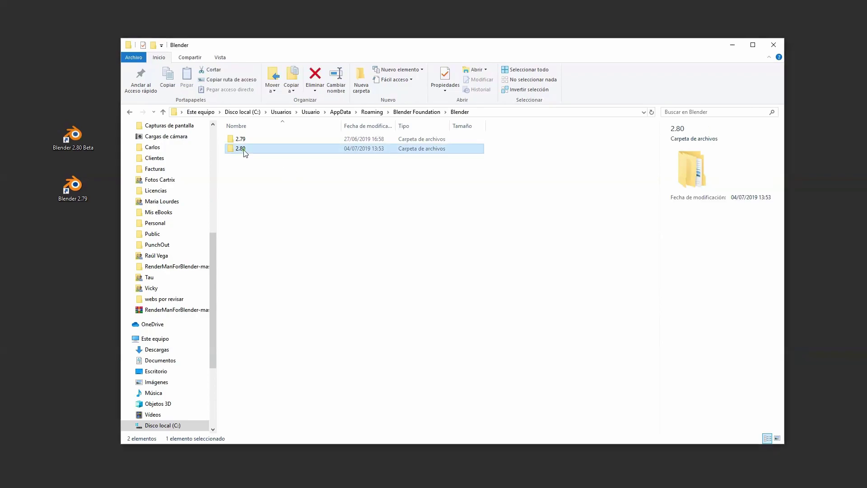
double_click(244, 149)
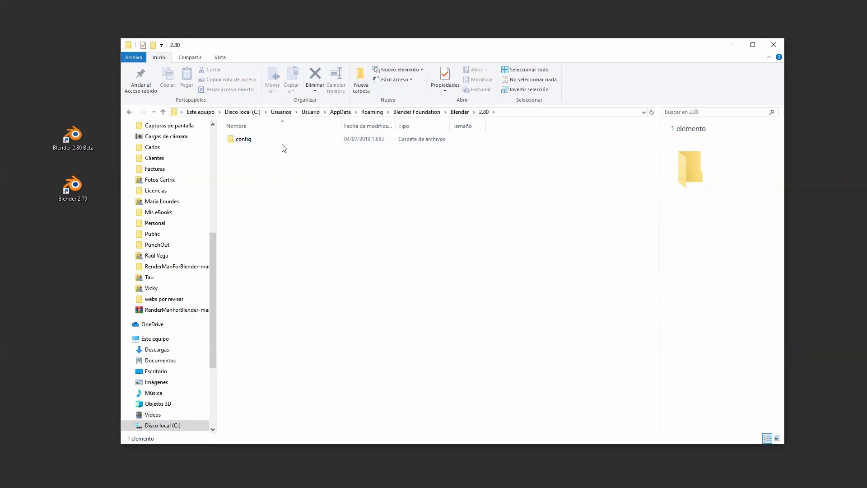
double_click(242, 141)
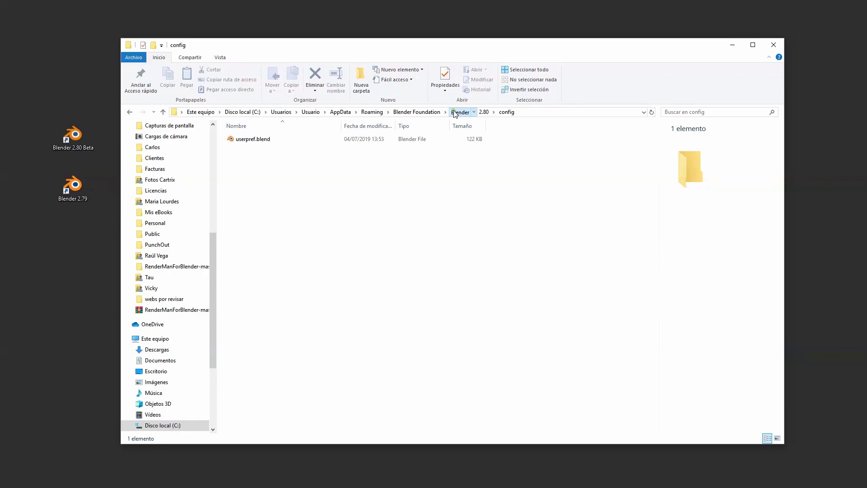
click(459, 112)
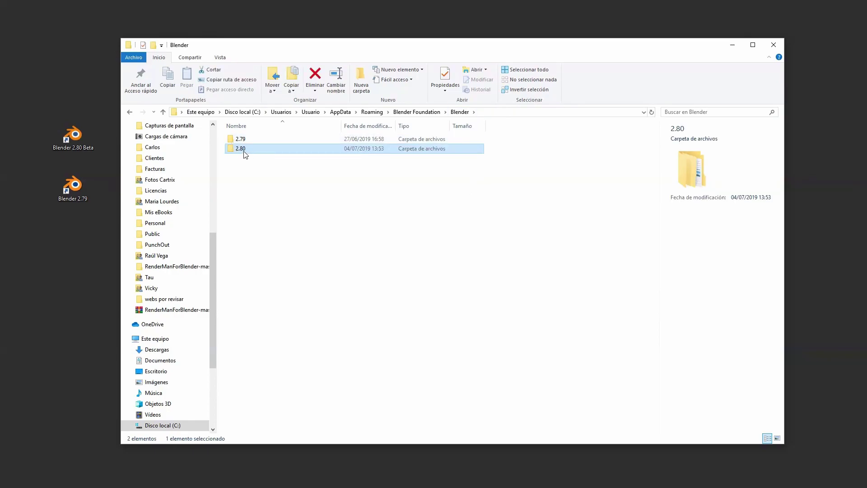
- Delete the 2.80 folder to the Recycle Bin and minimize Explorer to show the desktop
right_click(244, 155)
click(172, 435)
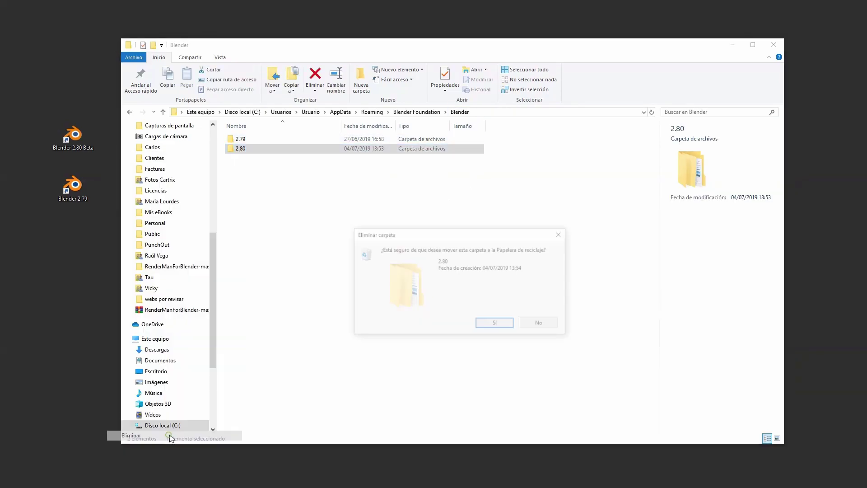
click(496, 324)
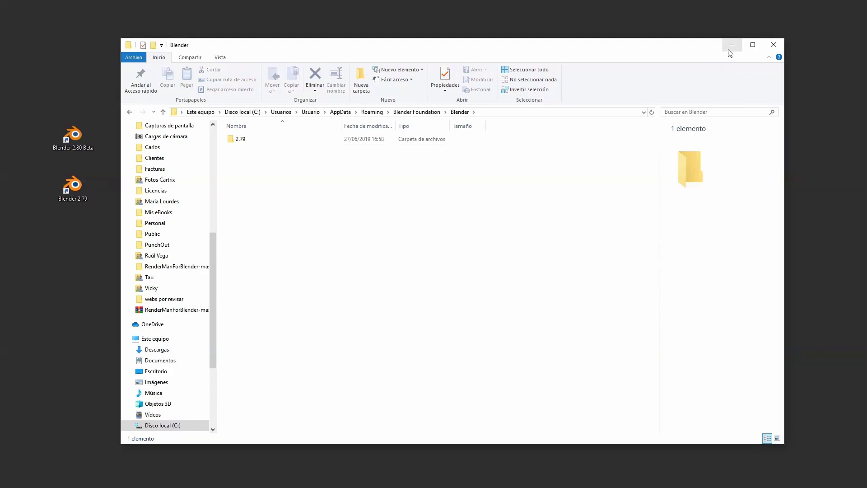
click(731, 47)
click(72, 136)
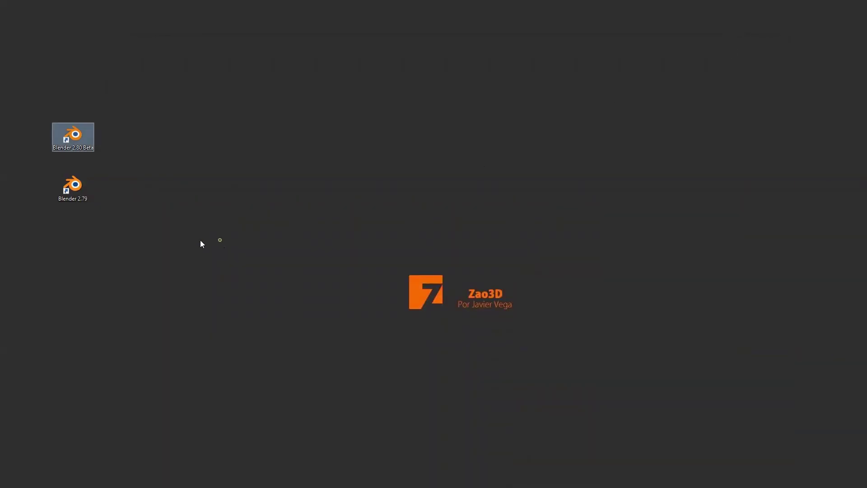
- Launch Blender 2.80 Beta from its desktop shortcut
double_click(77, 133)
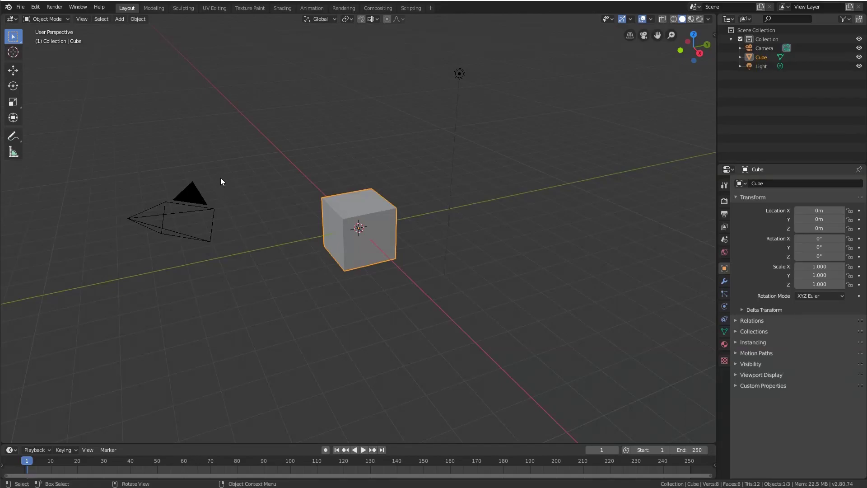
- Load Blender's factory settings via File > Defaults, then open the Blender logo menu
click(21, 7)
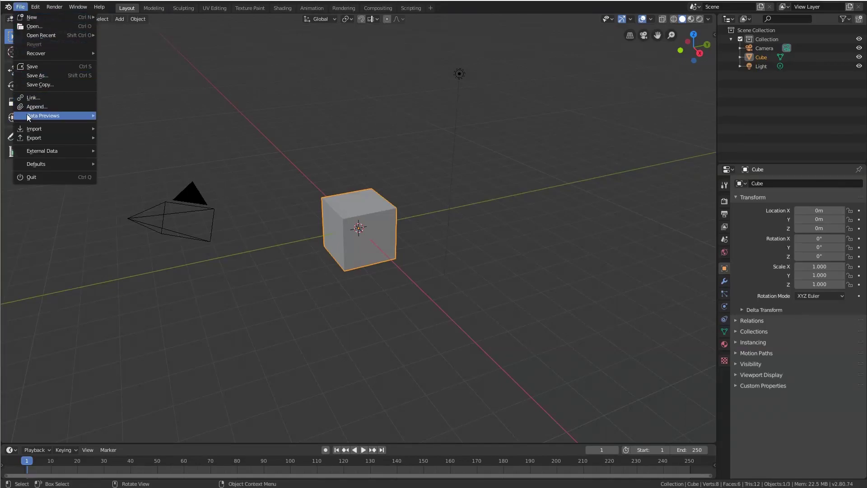
mouse_move(41, 164)
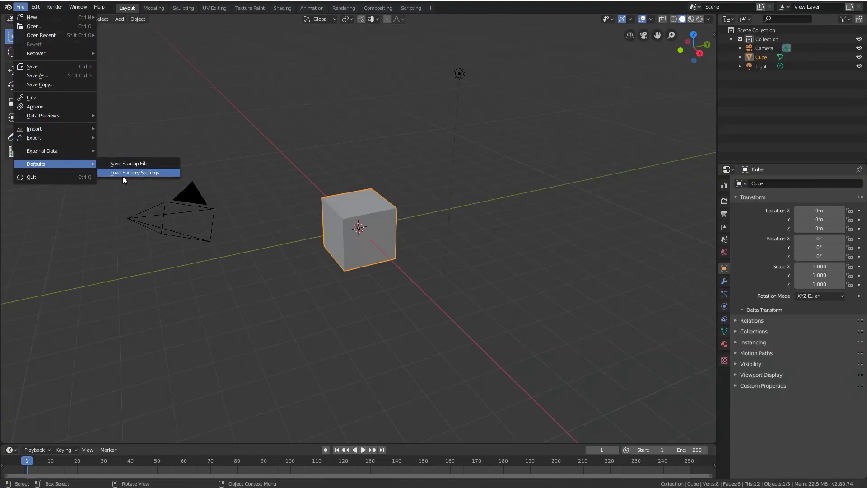
click(150, 172)
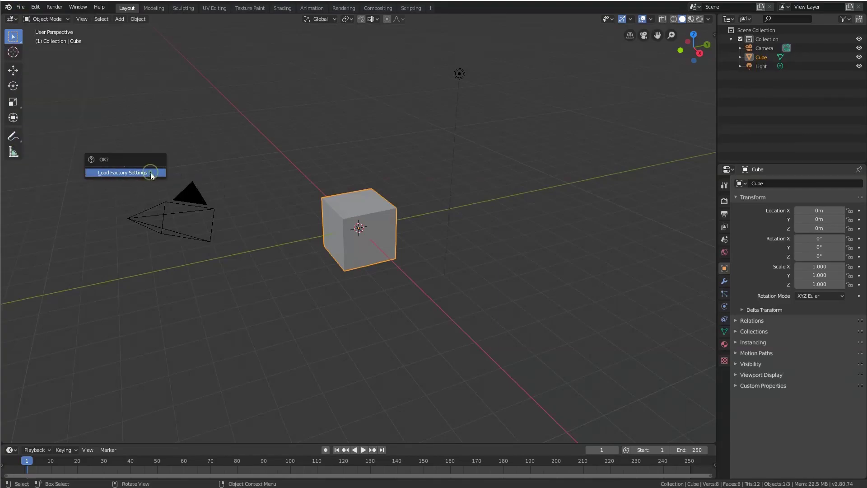
click(108, 175)
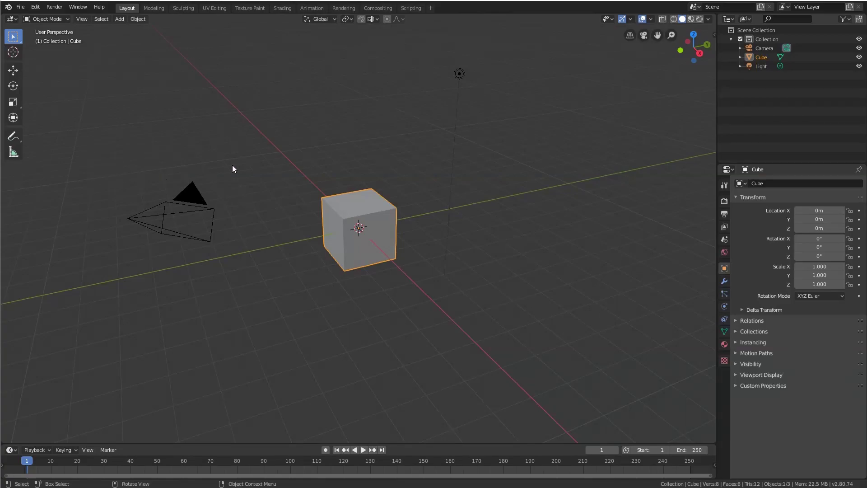
click(9, 11)
click(27, 17)
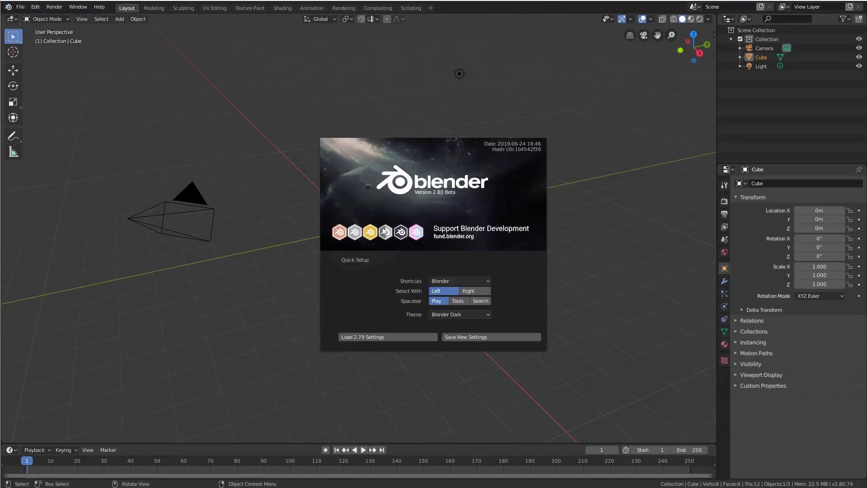